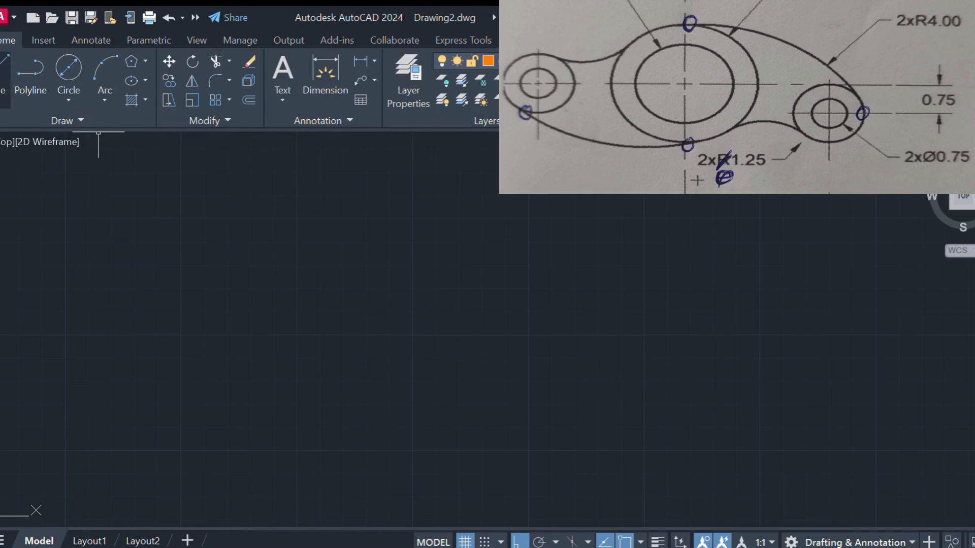
- Draw an infinite vertical construction line and an infinite horizontal one crossing near the middle of the drawing
left_click(32, 114)
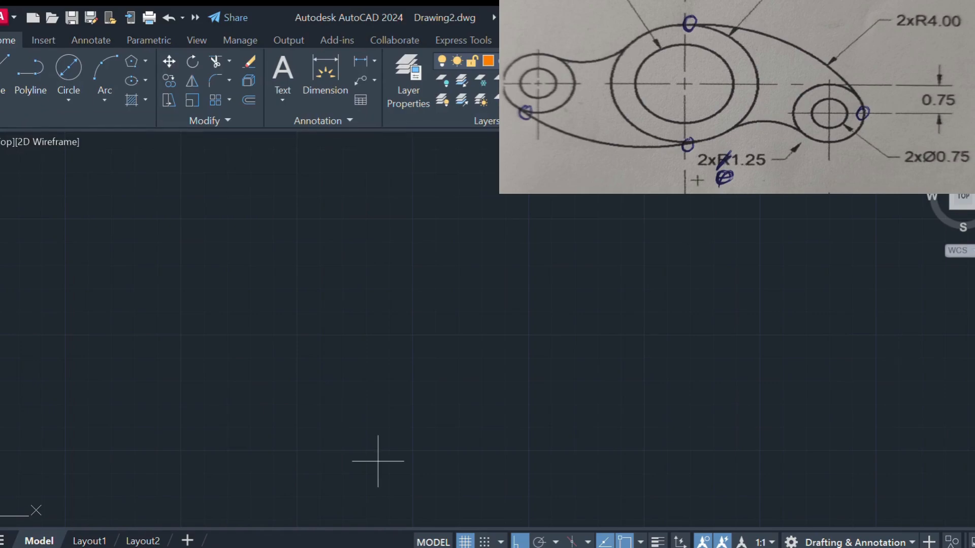
left_click(437, 511)
left_click(483, 342)
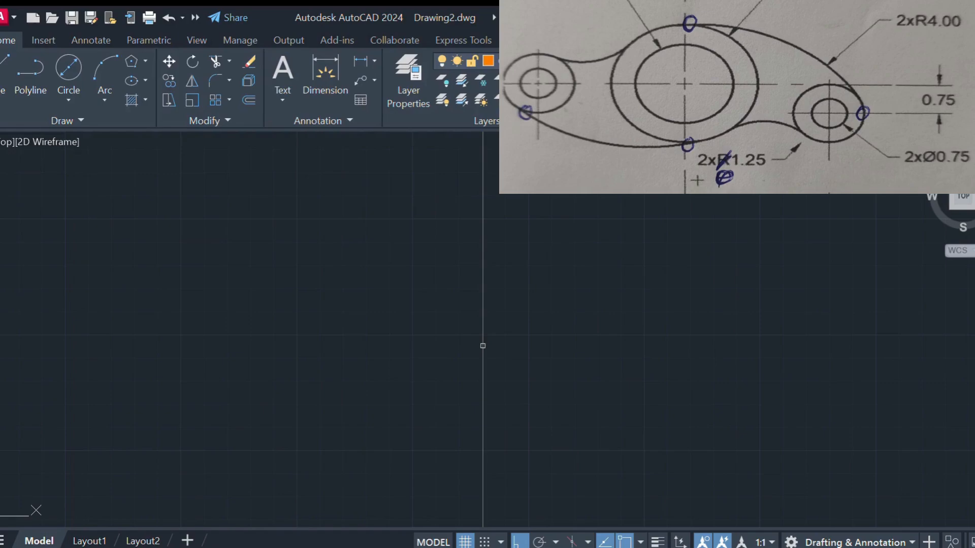
key("Return")
left_click(420, 517)
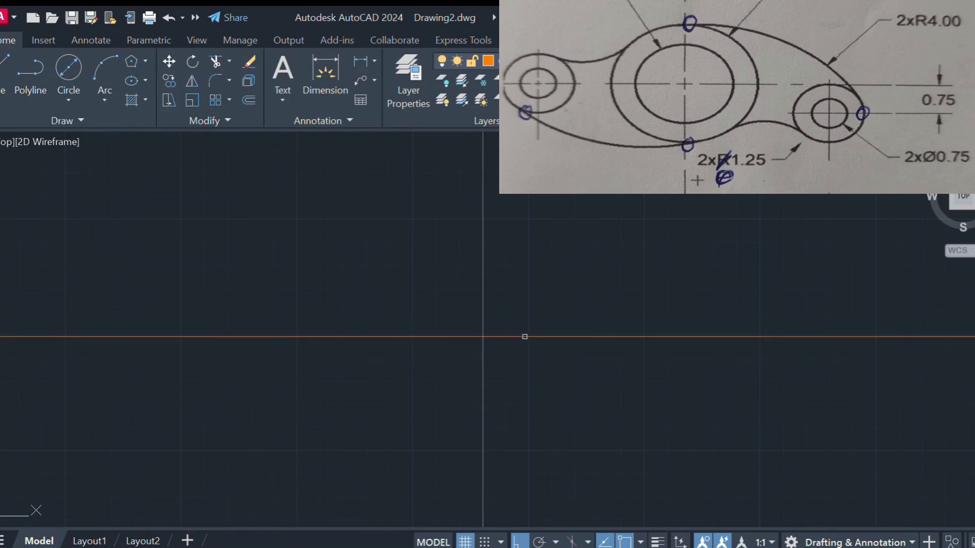
left_click(492, 337)
left_click(66, 81)
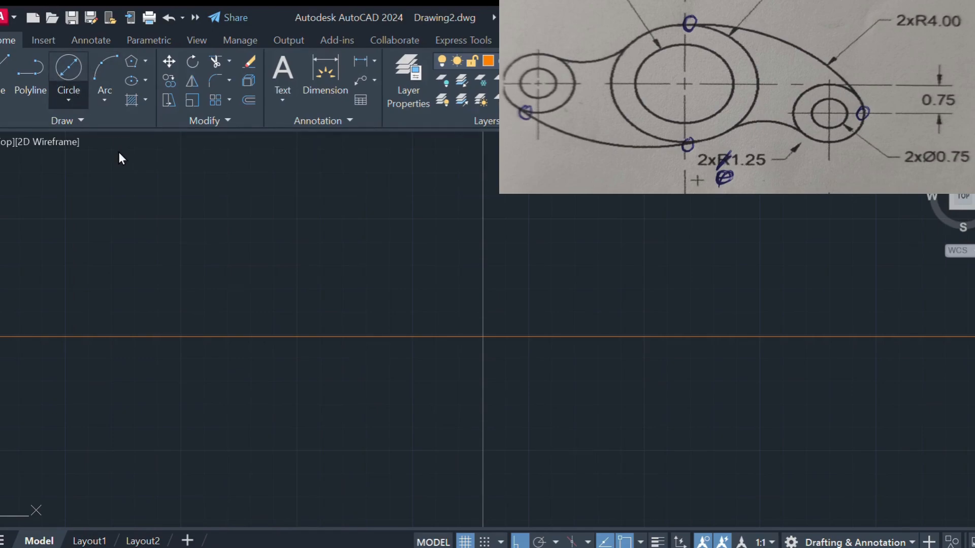
left_click(482, 337)
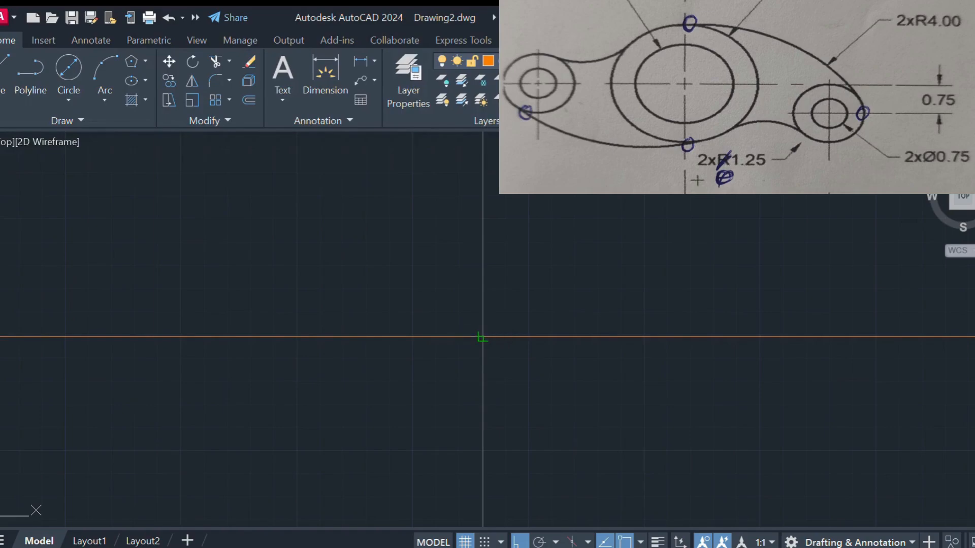
left_click(637, 385)
key("ctrl+z")
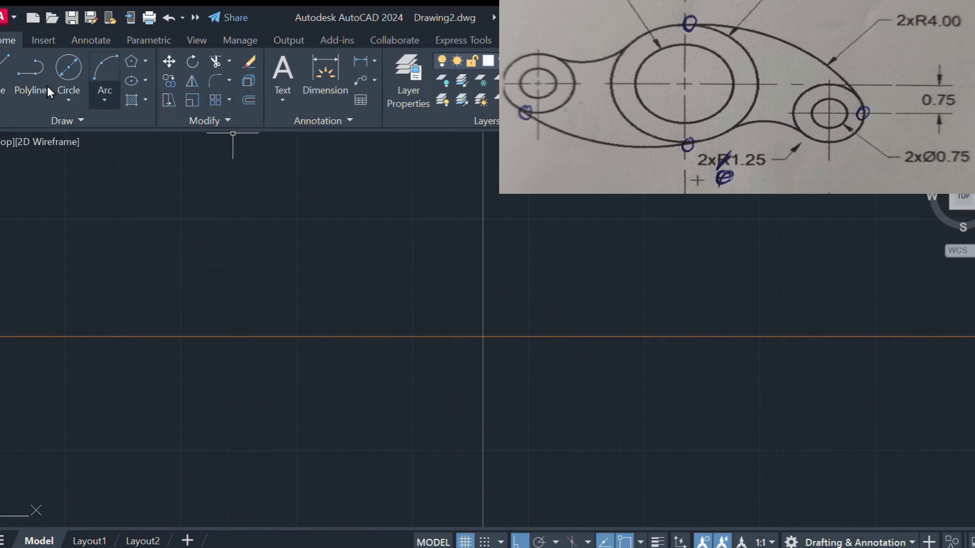
- Draw two concentric circles of diameter 3 and diameter 2 centred on the construction-line intersection
left_click(128, 148)
left_click(483, 336)
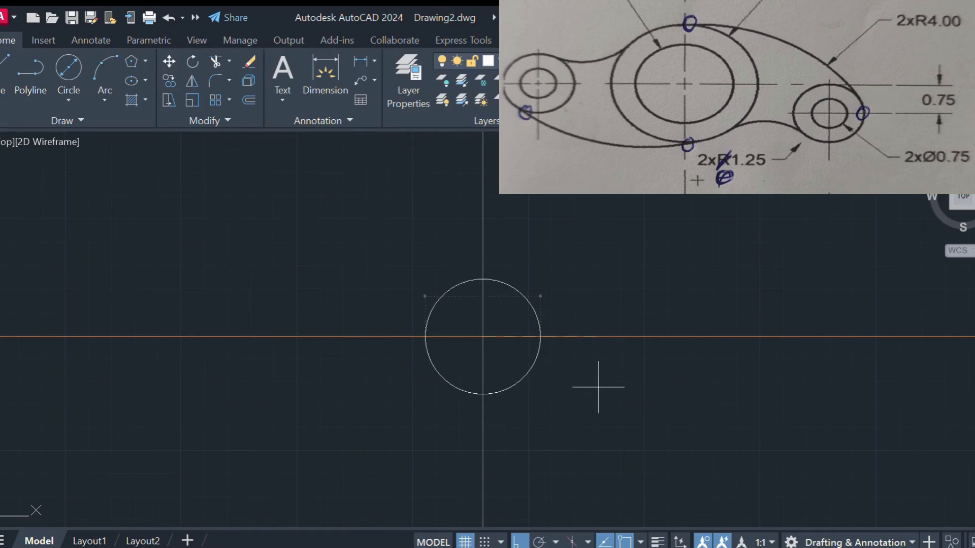
type("3")
key("Return")
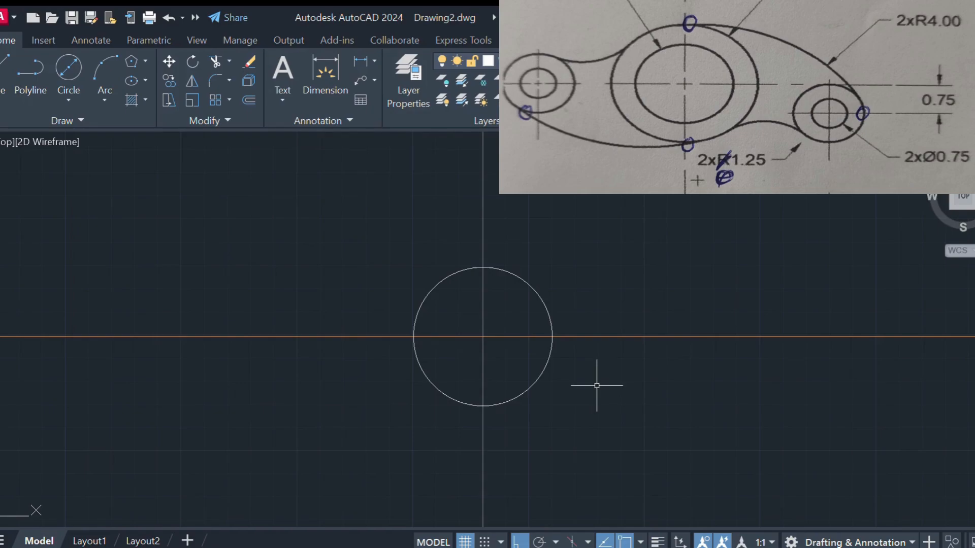
scroll(596, 385, "up", 2)
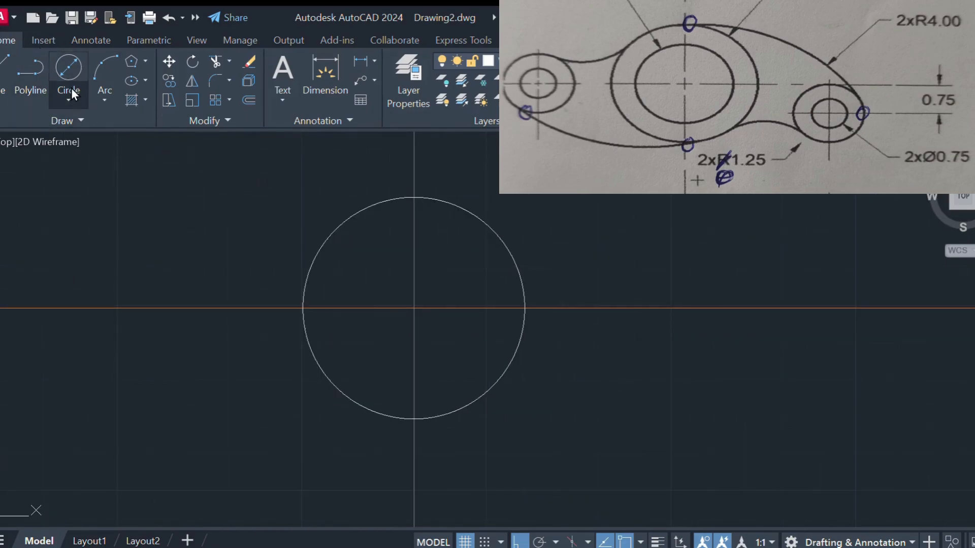
left_click(413, 308)
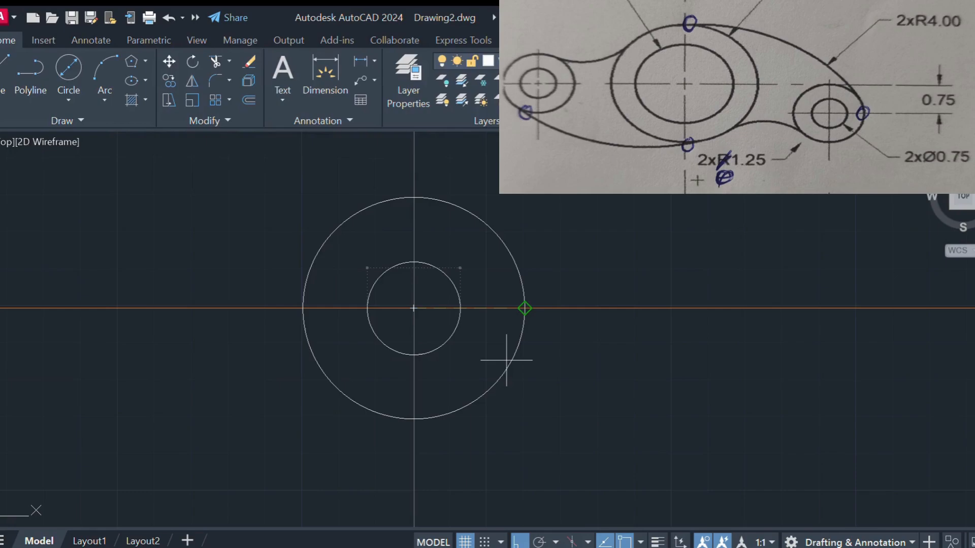
type("2")
key("Return")
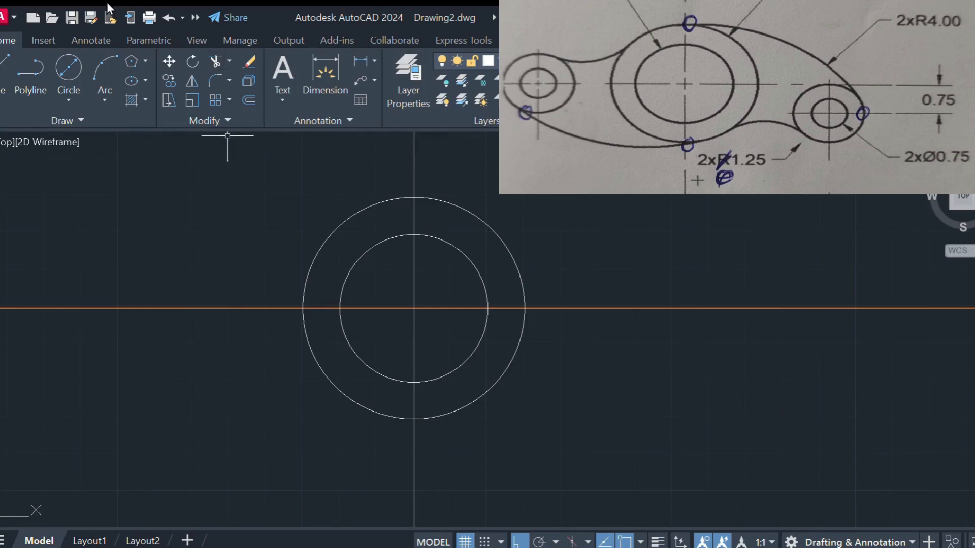
- Draw a horizontal line 3 units to the right from the large circles' centre and an equally long one to the left
left_click(3, 73)
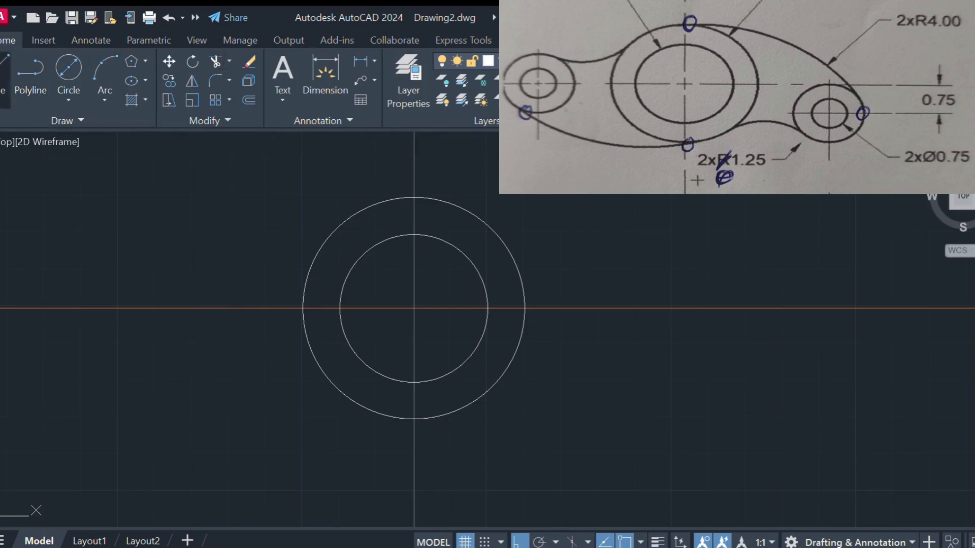
left_click(414, 308)
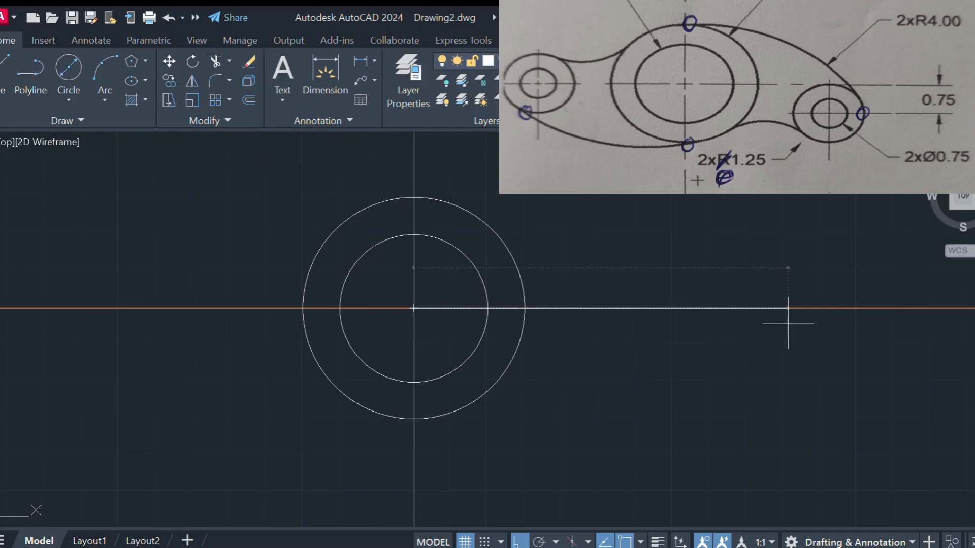
type("3")
key("Return")
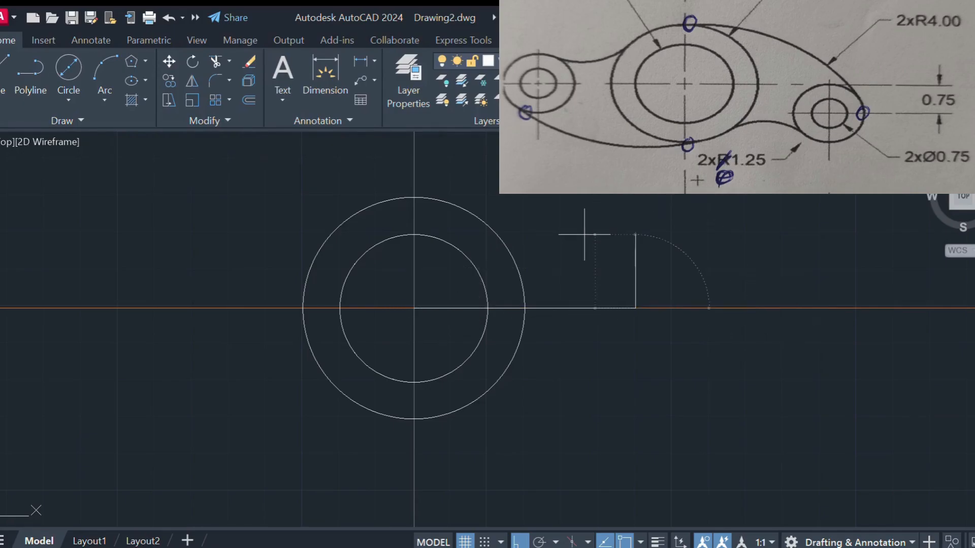
key("Escape")
left_click(4, 76)
left_click(413, 308)
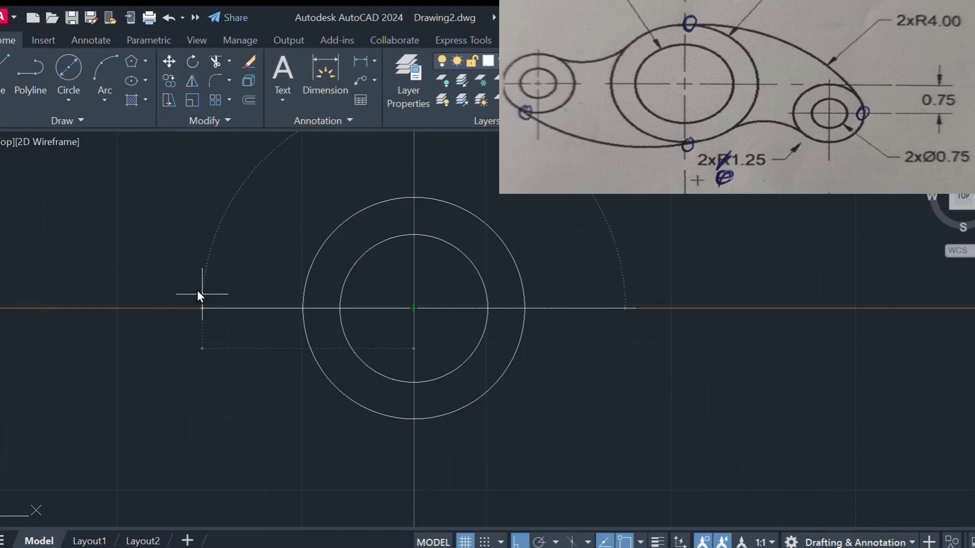
left_click(202, 294)
key("Return")
left_click(192, 308)
key("Return")
key("ctrl+z")
- Draw concentric circles of diameter 0.75 and 1.25 centred on the left end of the horizontal line
left_click(68, 71)
left_click(192, 308)
key("Return")
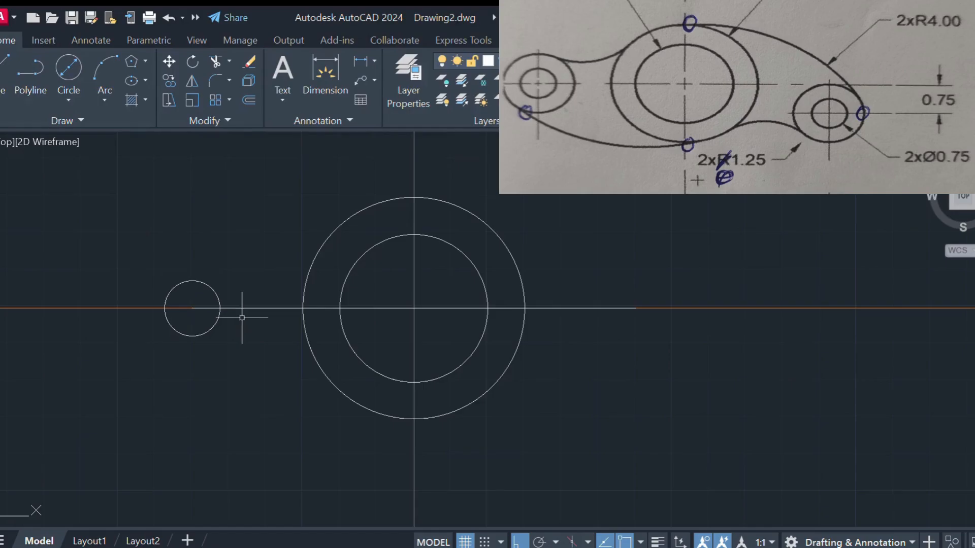
left_click(69, 99)
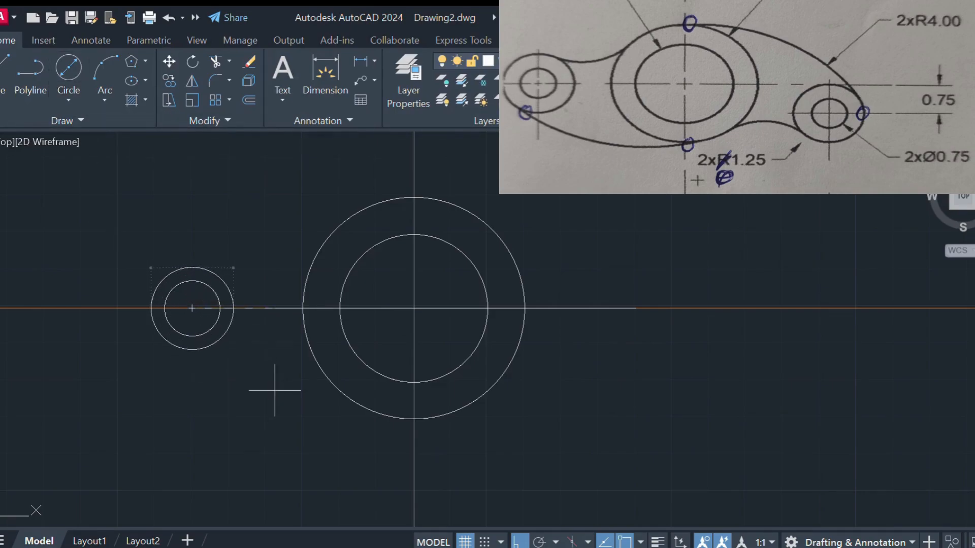
key("Return")
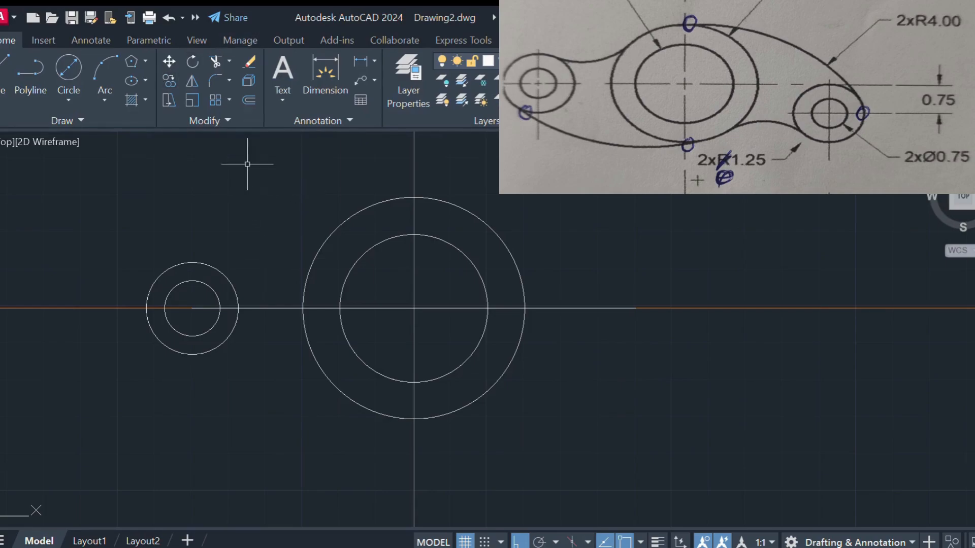
left_click(64, 100)
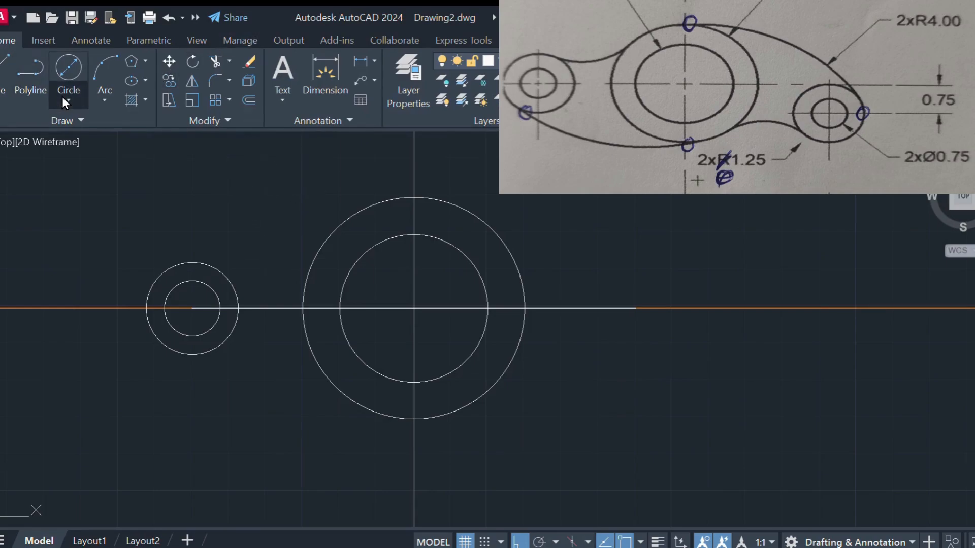
left_click(200, 195)
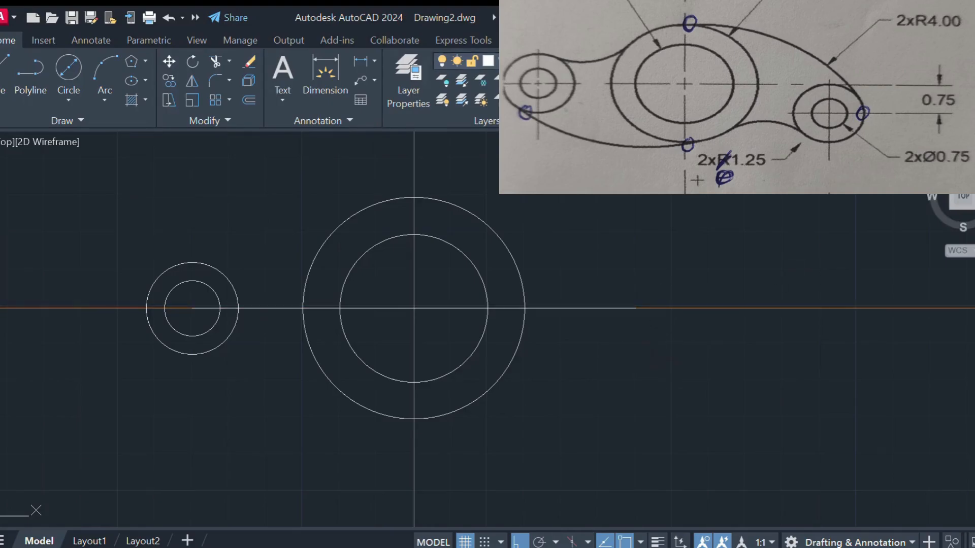
- Draw a vertical line 0.75 units long straight down from the right end of the horizontal line
left_click(3, 89)
left_click(635, 308)
key("Return")
key("Return")
left_click(719, 189)
left_click(673, 383)
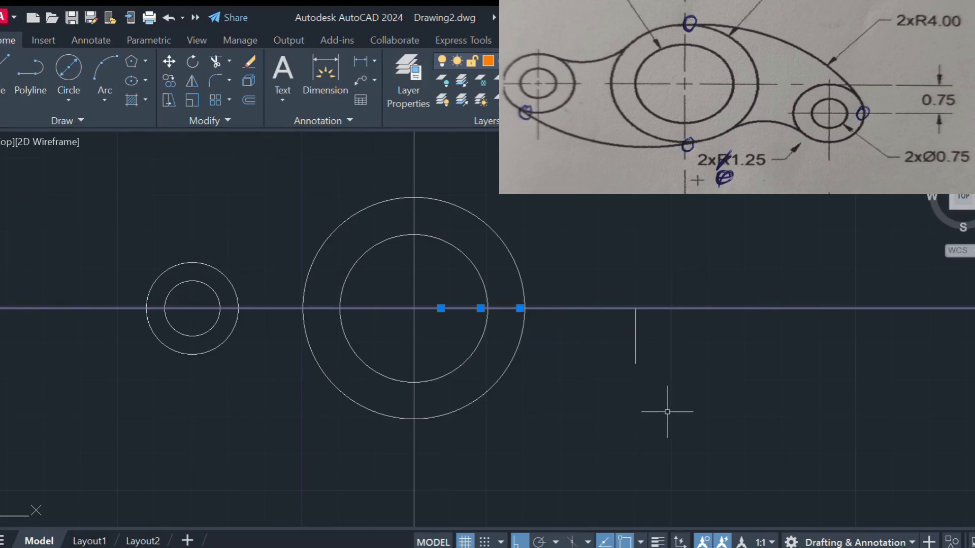
key("Escape")
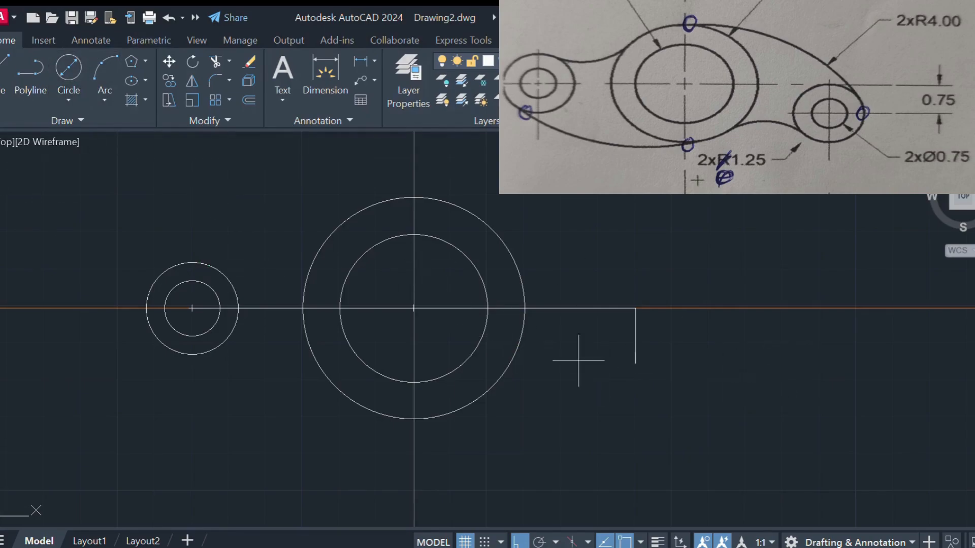
- Draw concentric circles of diameter 0.75 and 1.25 centred on the lower end of the short vertical line
left_click(635, 363)
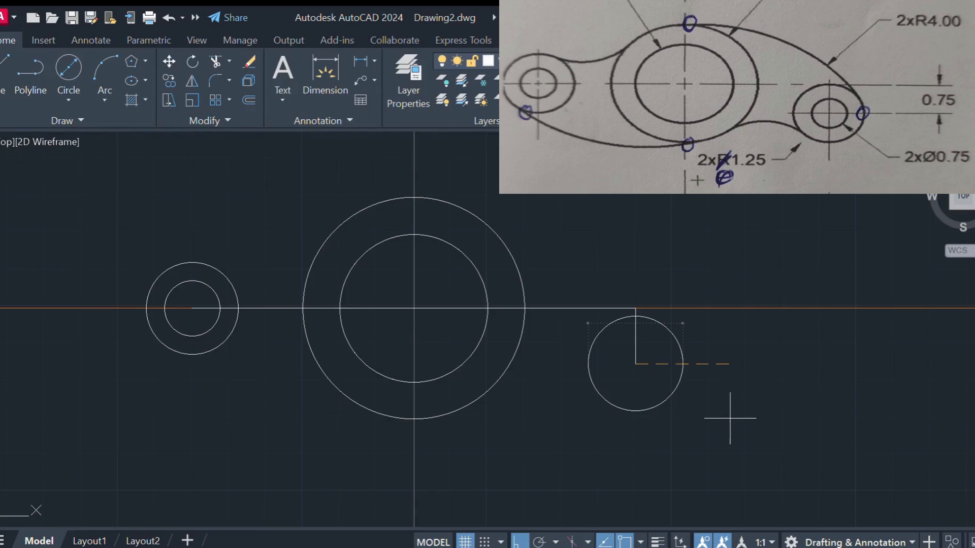
key("Return")
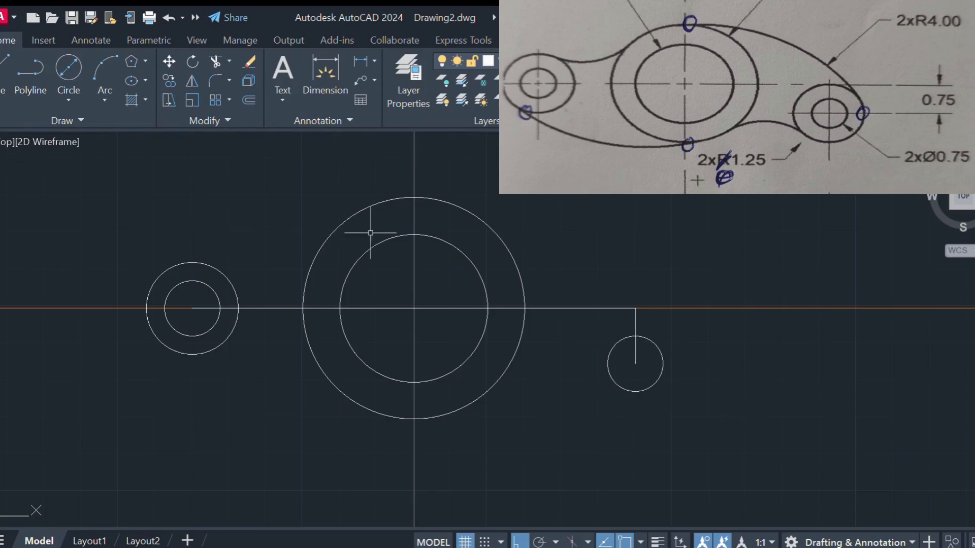
left_click(54, 91)
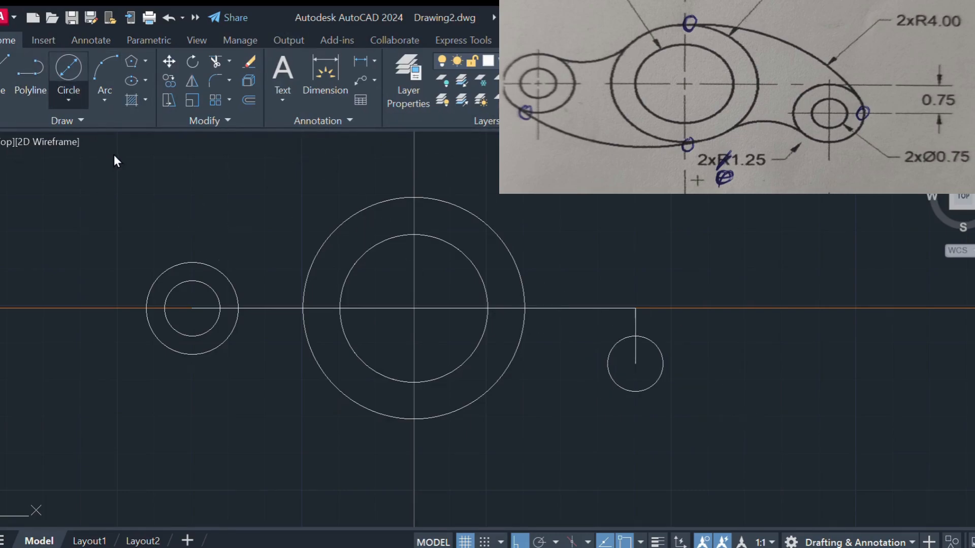
left_click(635, 364)
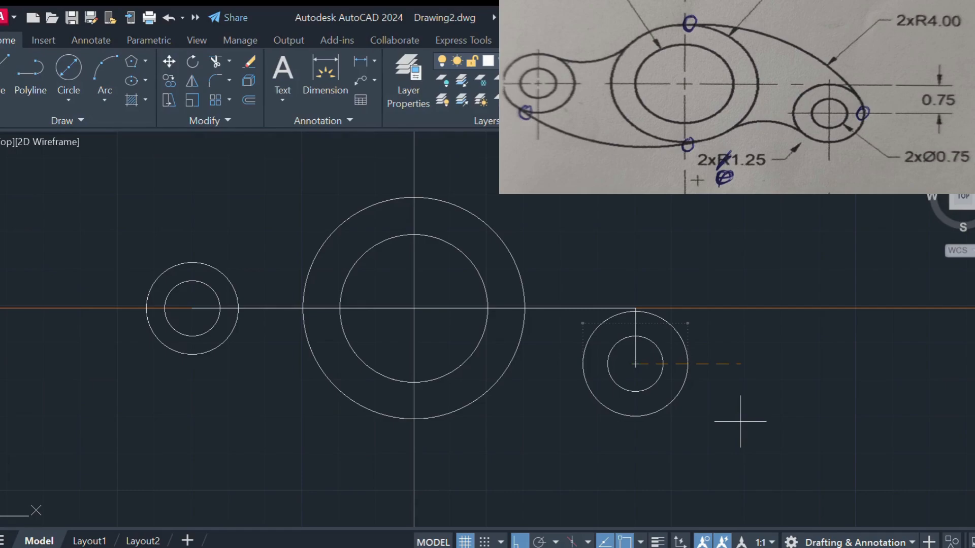
key("Return")
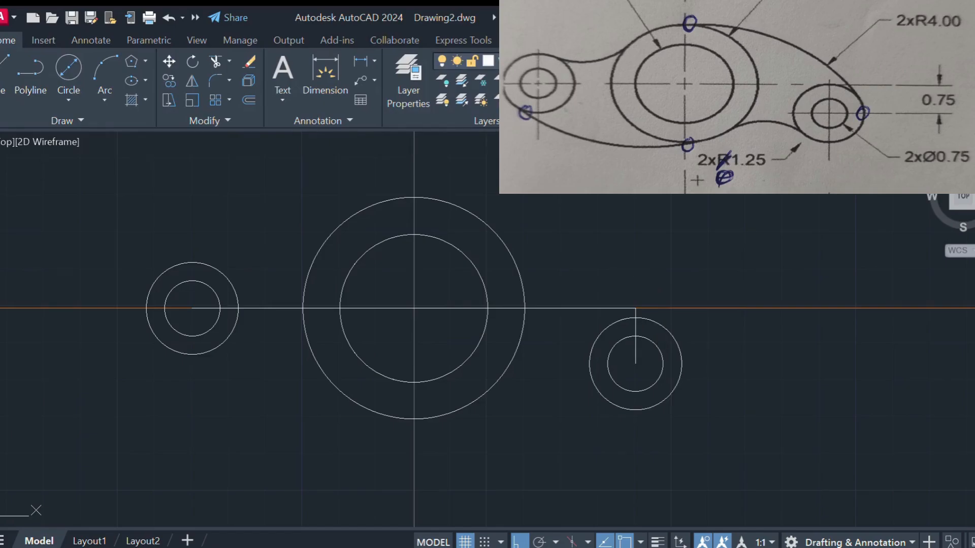
- Turn off the orange construction-line layer and trim away the connecting lines between the small ring pairs and inside the large circles
left_click(528, 100)
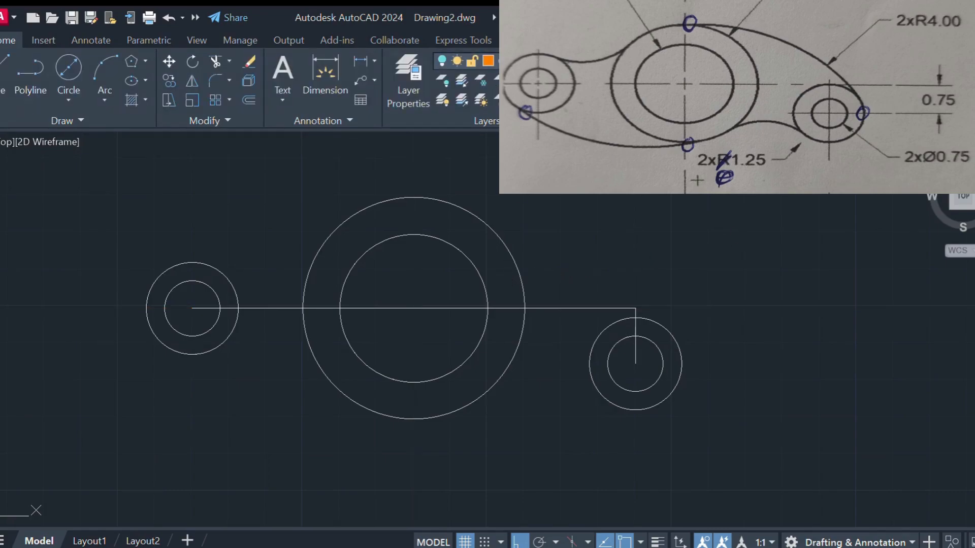
left_click(528, 84)
type("e")
key("Return")
left_click_drag(649, 313, 576, 296)
left_click(502, 310)
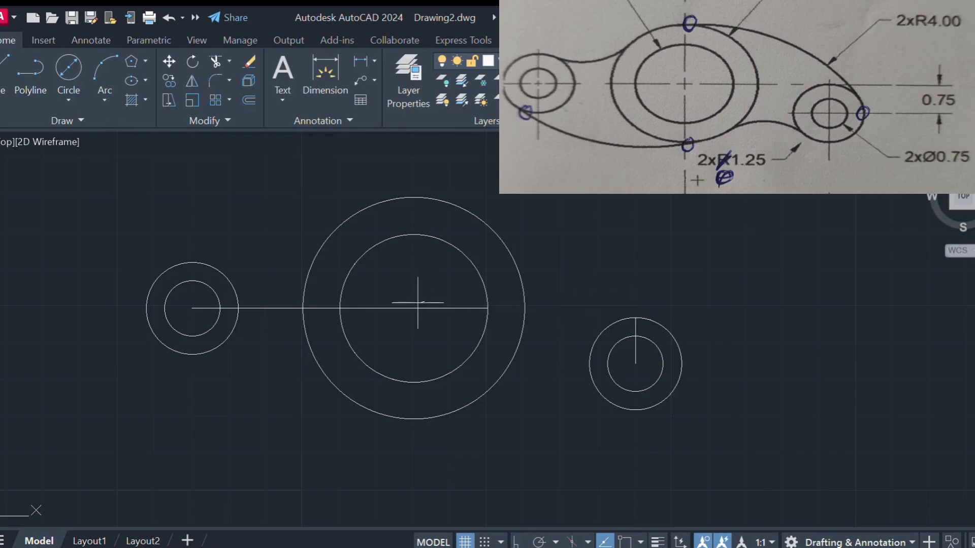
left_click(378, 308)
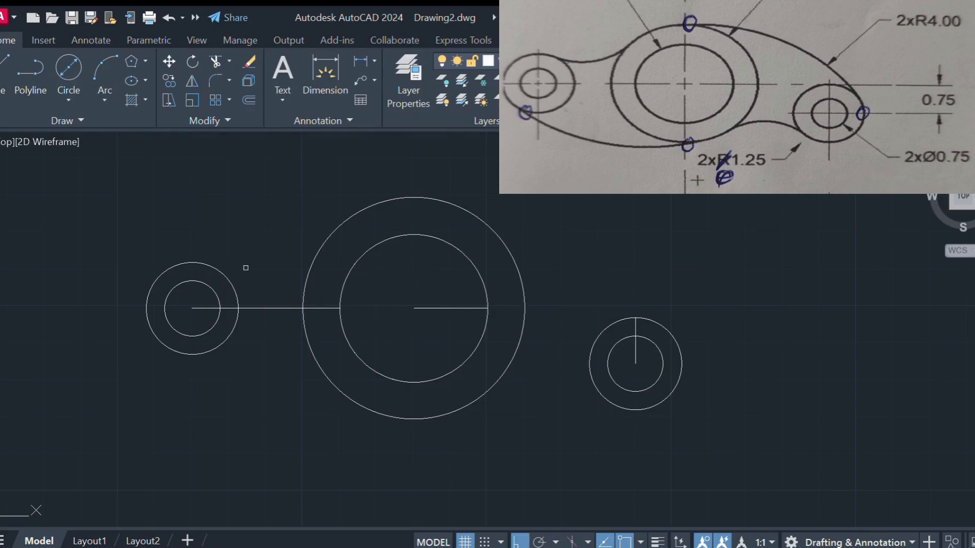
left_click(259, 308)
left_click(436, 309)
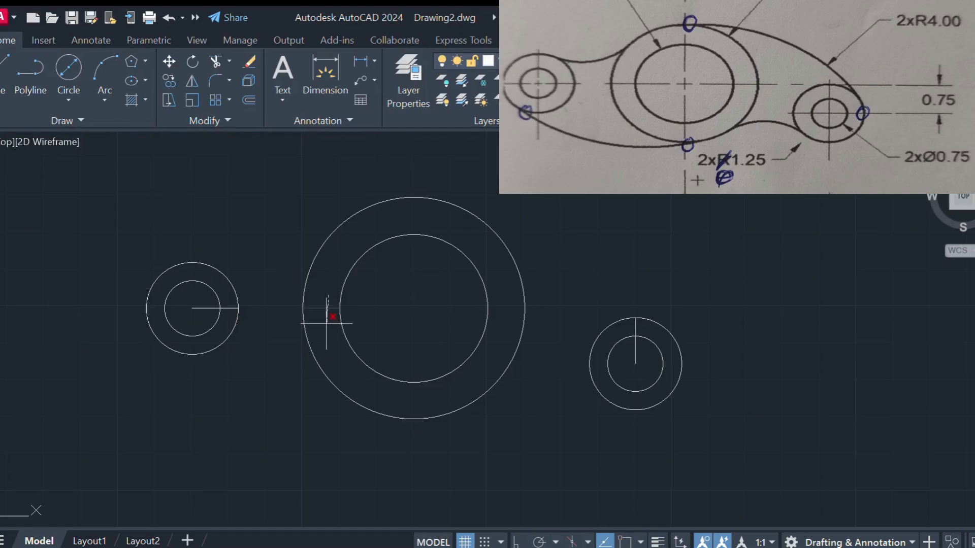
left_click(327, 308)
key("Escape")
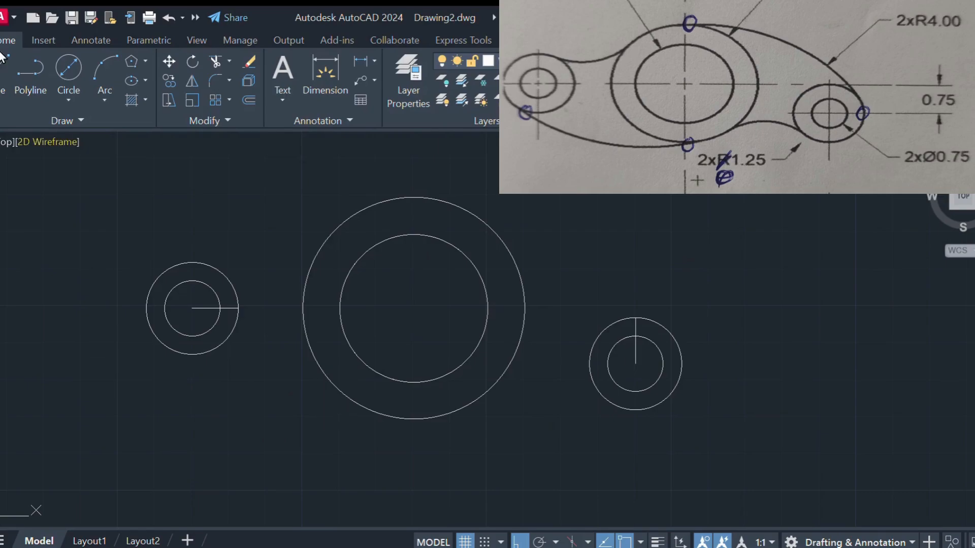
- Draw two radius 4 tangent circles, one enclosing the large and left outer circles from below, the other the large and right outer circles from above
left_click(63, 93)
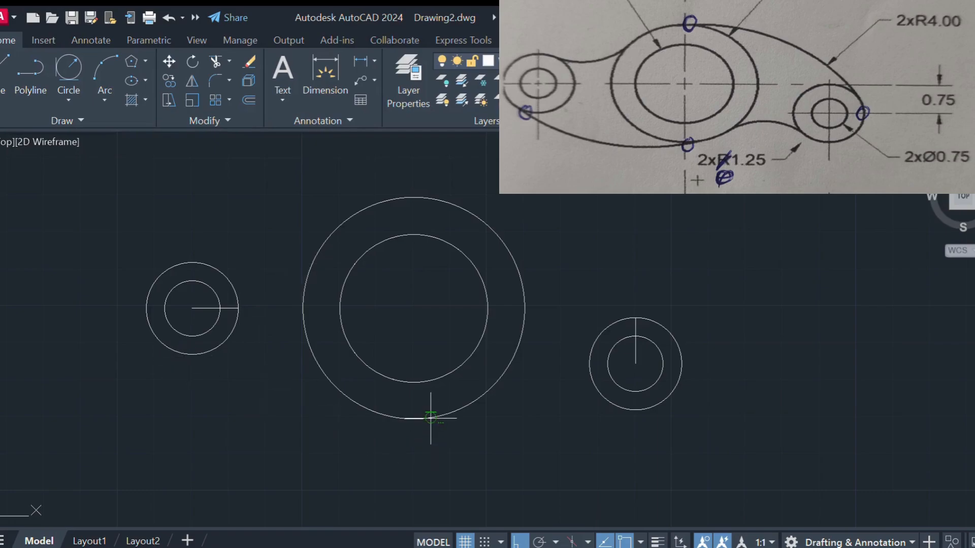
left_click(361, 404)
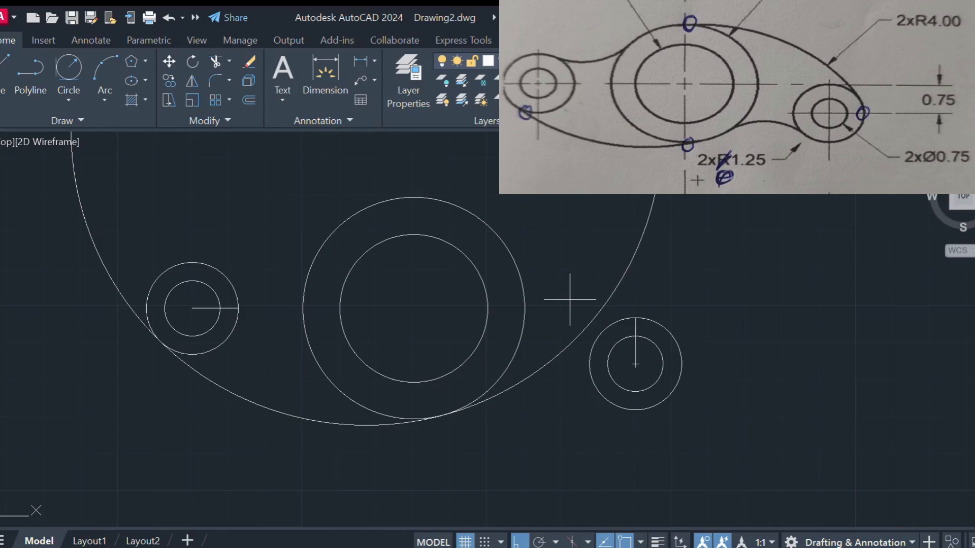
key("Return")
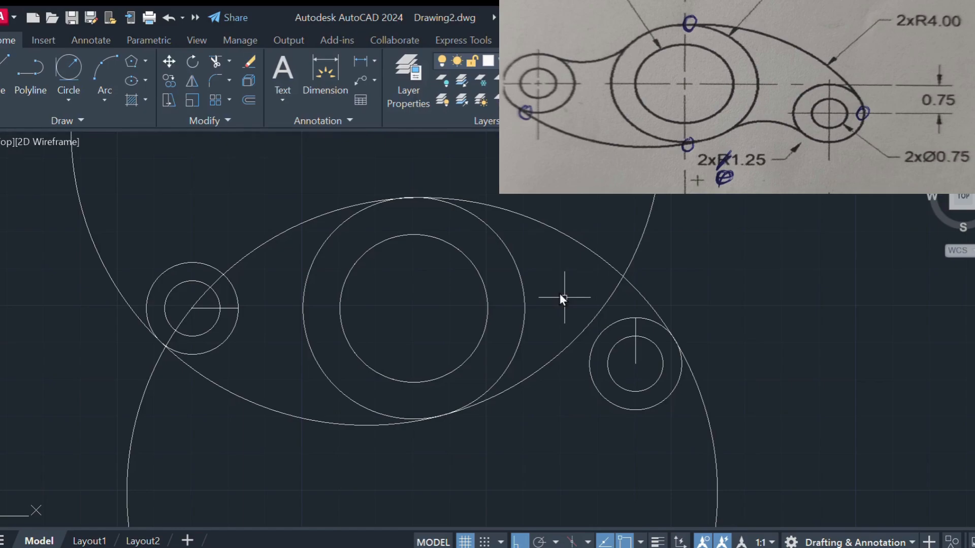
- Trim the two radius 4 circles, keeping the upper arc from the central ring to the right ring and the lower arc to the left ring
type("tr")
key("Return")
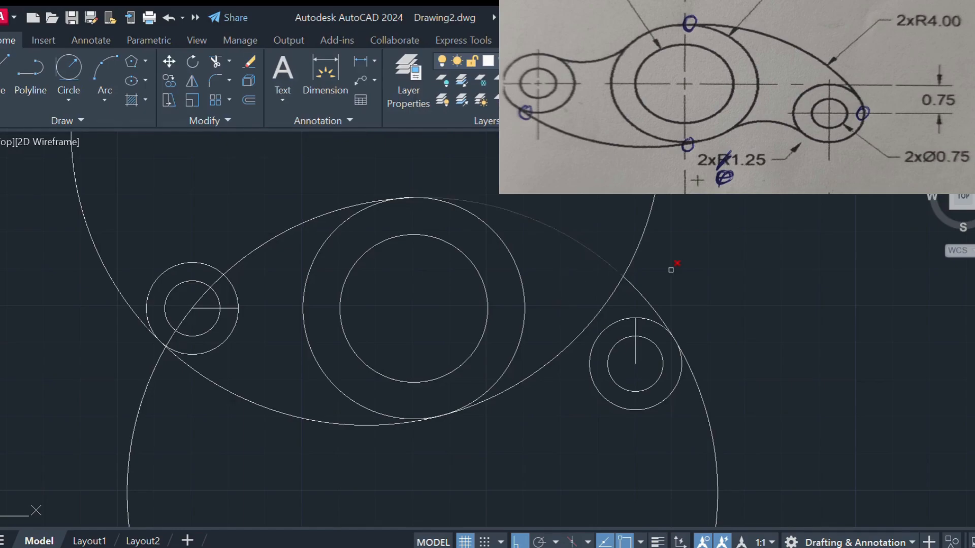
left_click(600, 310)
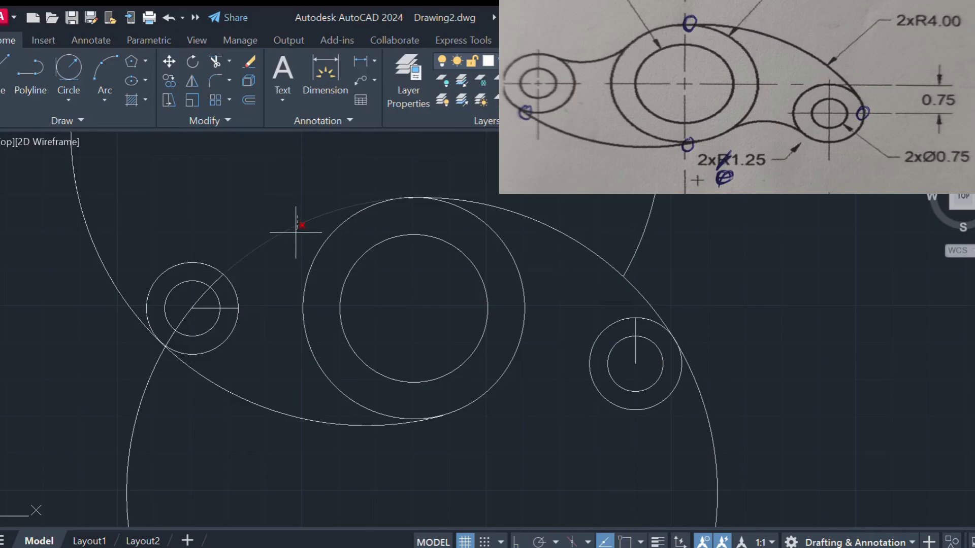
left_click_drag(108, 230, 47, 268)
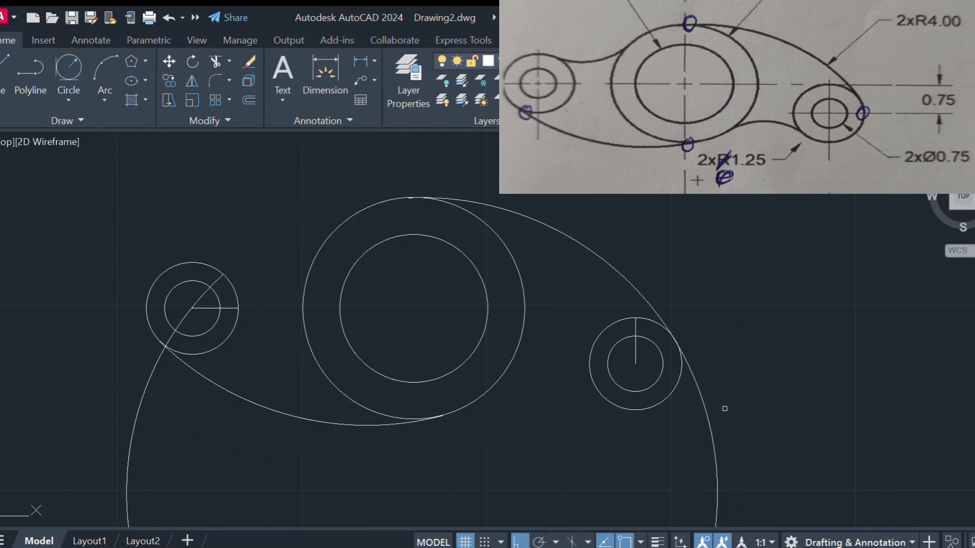
left_click(711, 414)
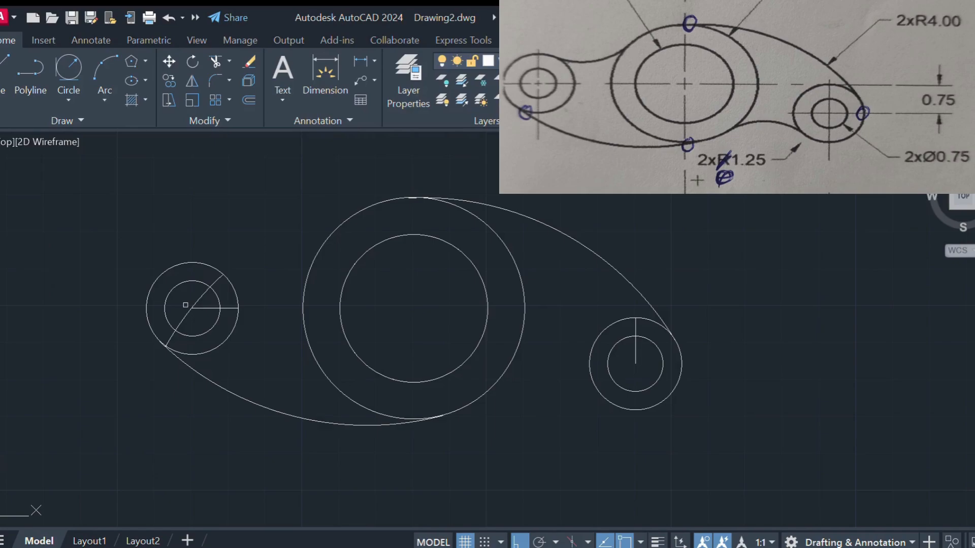
- Trim the leftover arc pieces and horizontal line inside the left ring and the short vertical line inside the right ring
left_click_drag(188, 303, 206, 320)
key("F8")
mouse_move(211, 280)
left_mouse_down()
mouse_move(233, 305)
mouse_move(205, 348)
mouse_move(171, 343)
mouse_move(161, 327)
left_mouse_up()
left_click(636, 328)
left_click(636, 353)
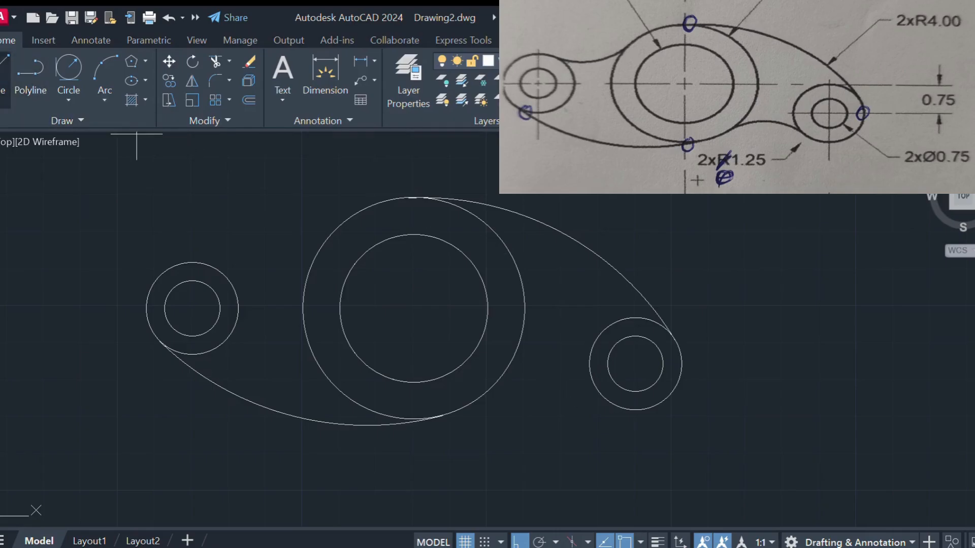
- Draw two radius 1.25 circles tangent to the large outer circle, one below touching the right ring and one above touching the left ring
left_click(68, 91)
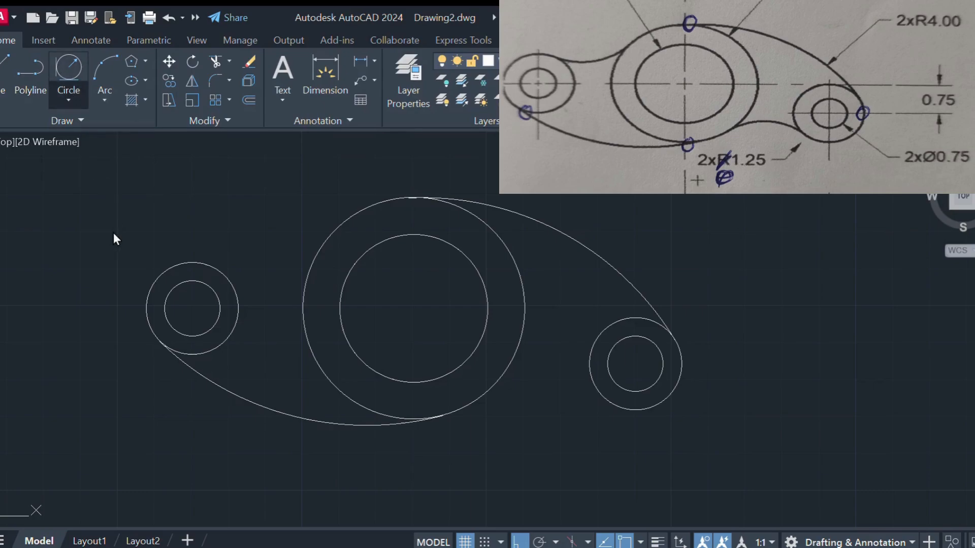
left_click(118, 264)
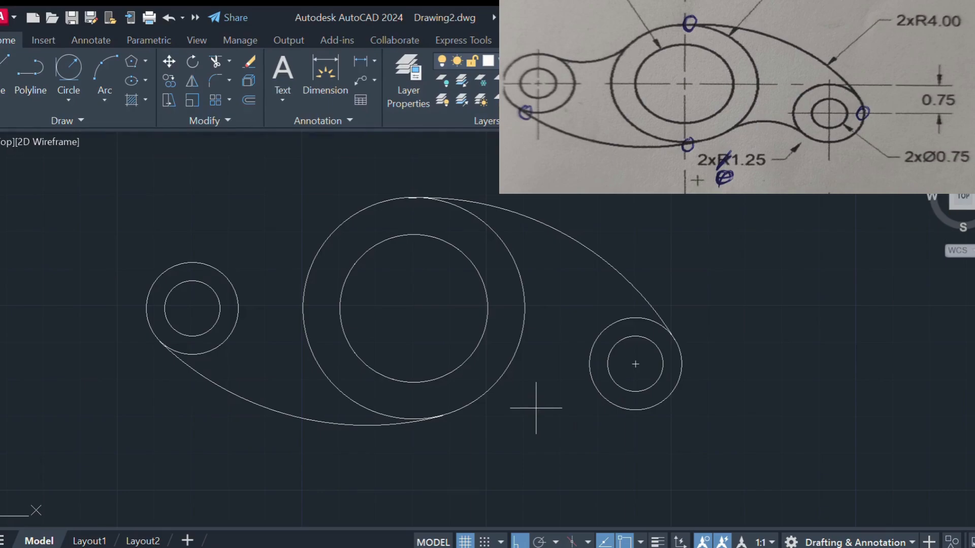
key("Return")
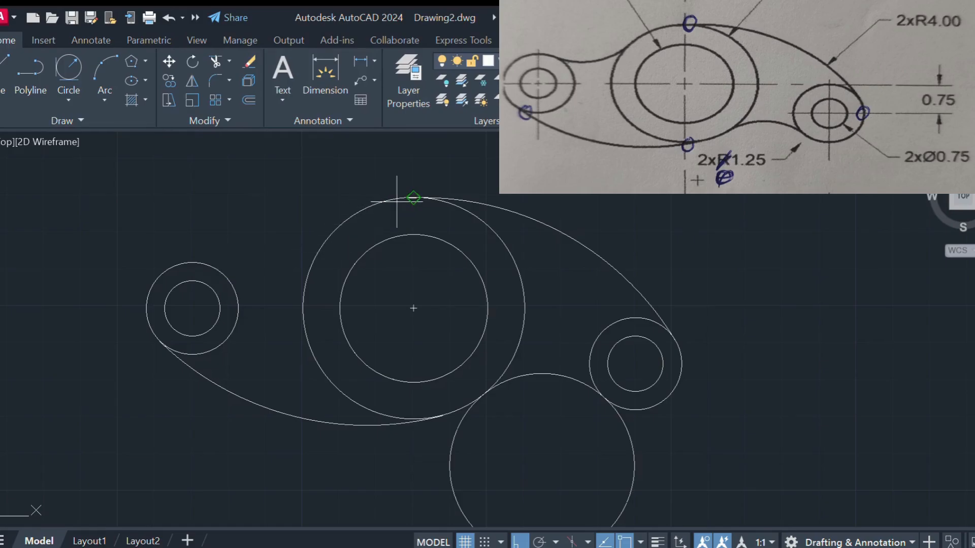
key("Return")
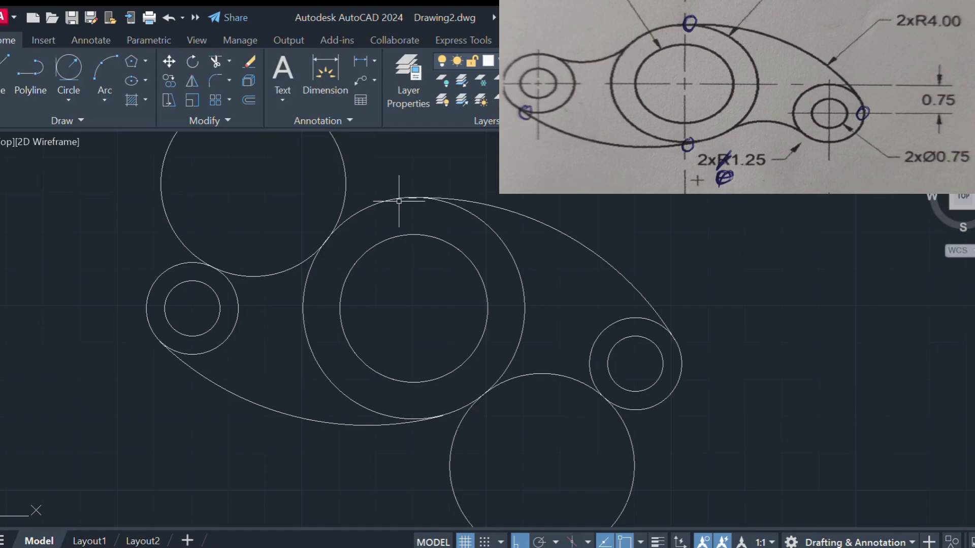
- Trim the two radius 1.25 circles to the concave arcs joining the central ring to each end ring
type("tr")
key("Return")
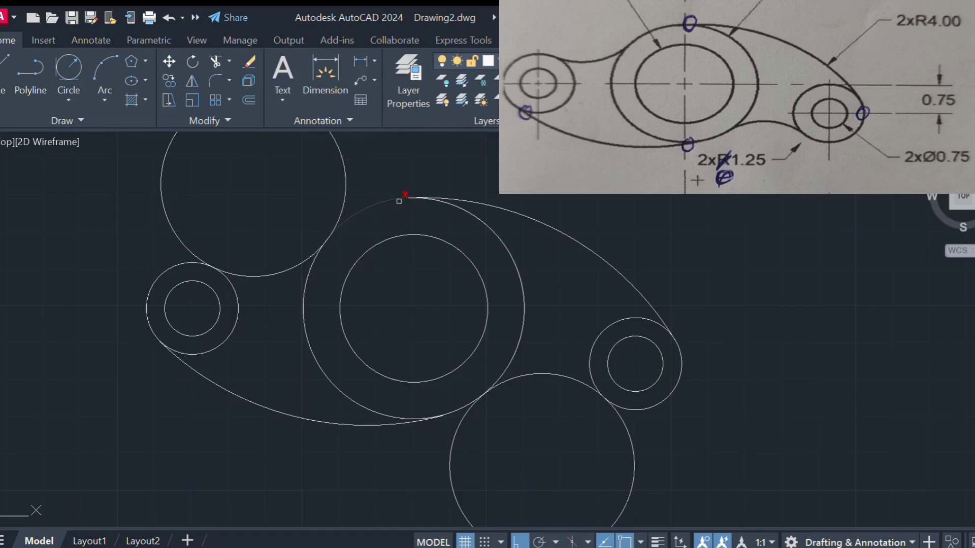
left_click_drag(376, 166, 151, 199)
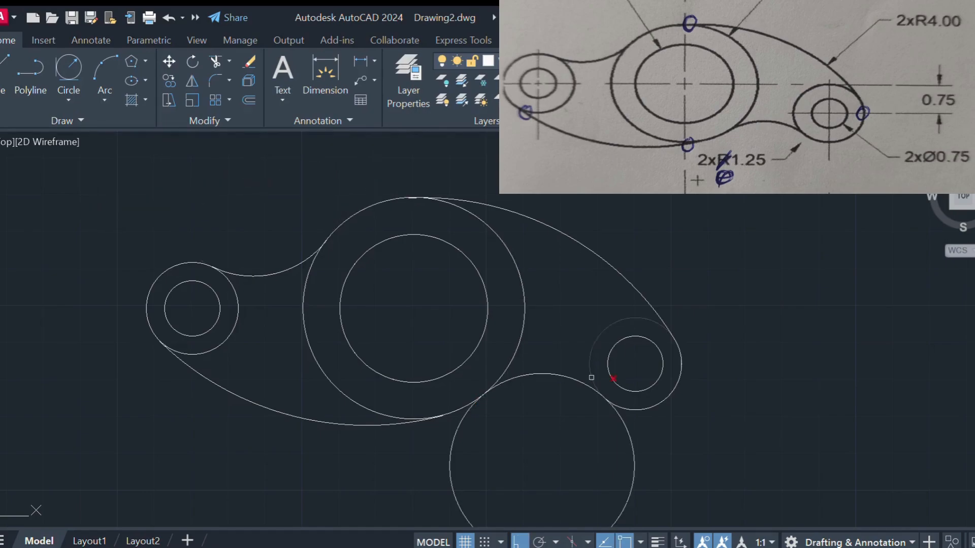
mouse_move(660, 448)
left_mouse_down()
mouse_move(538, 475)
mouse_move(457, 470)
left_mouse_up()
key("F8")
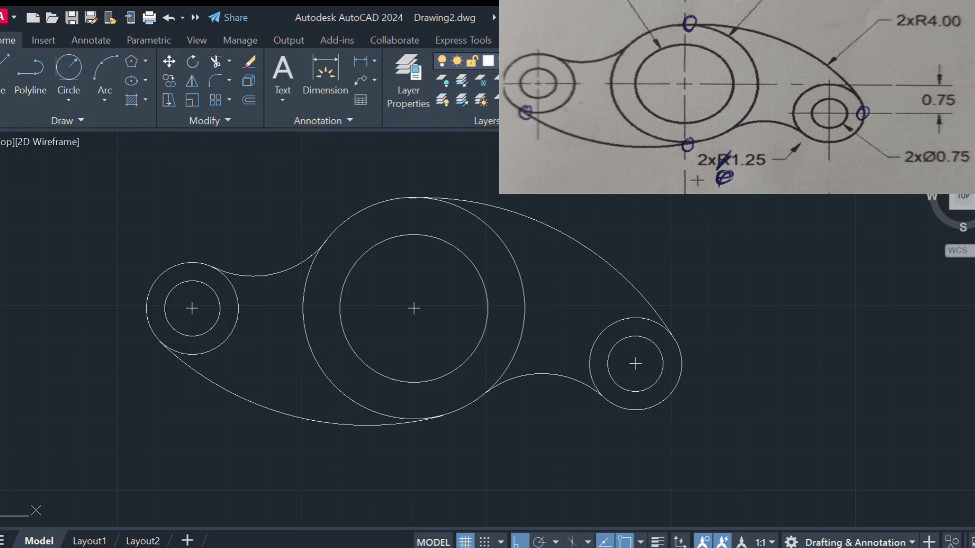
- Turn the orange construction-line layer back on and make it the current layer
left_click(429, 100)
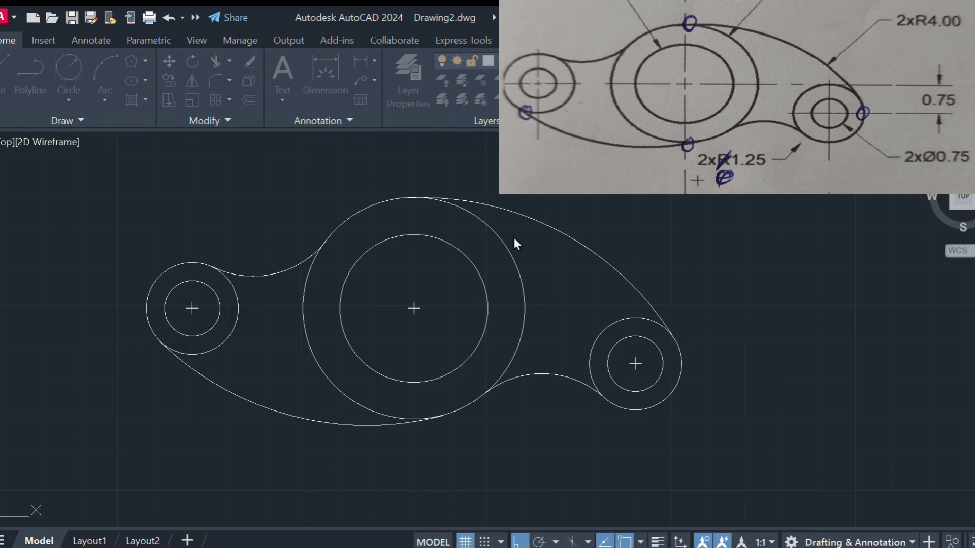
left_click(444, 321)
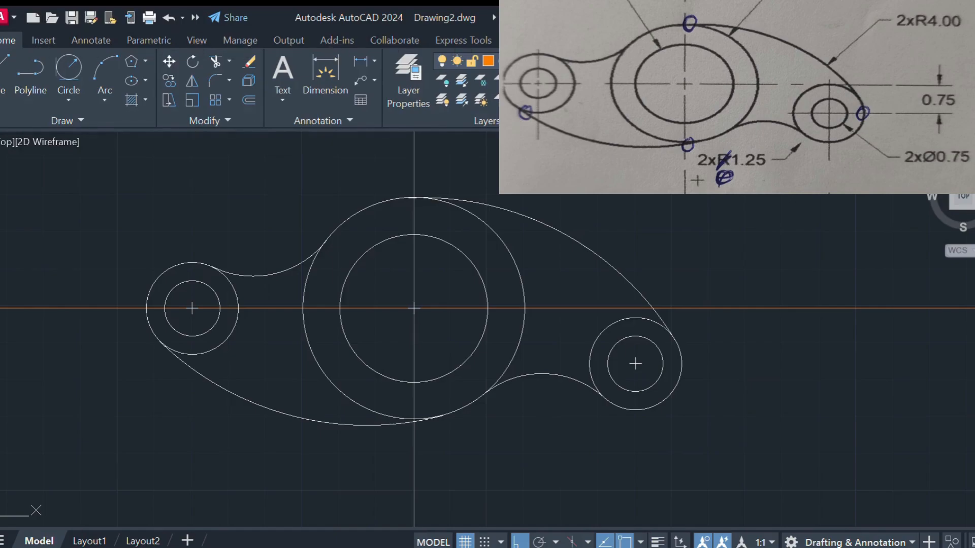
key("alt")
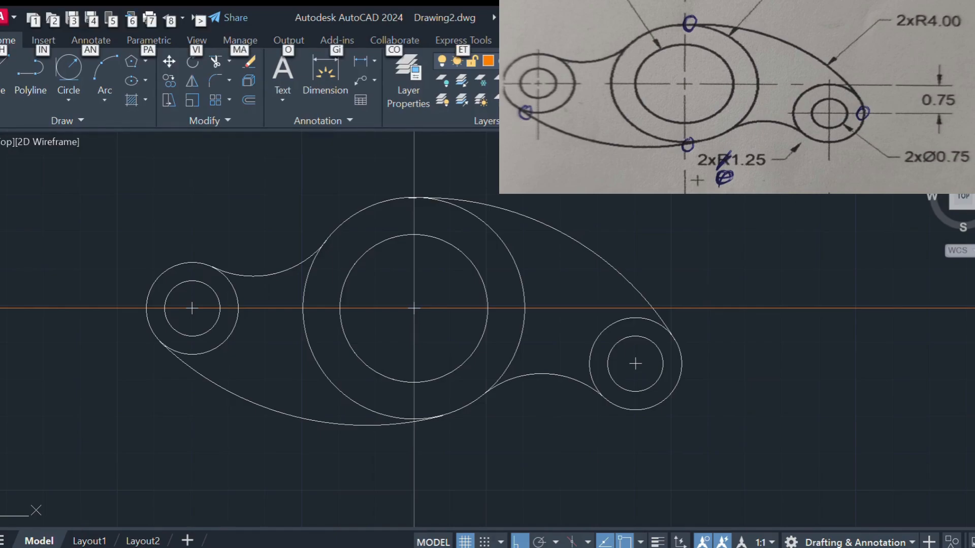